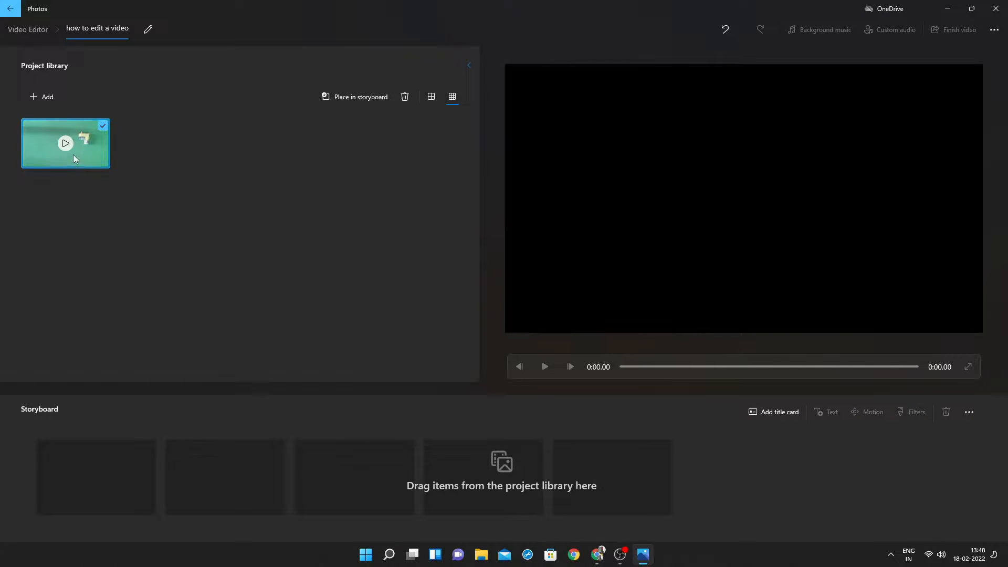
Place the library video in the storyboard and add a title card in front of it.
{"action": "left_click_drag", "start_coordinate": [74, 154], "coordinate": [112, 453]}
{"action": "left_click", "coordinate": [546, 411]}
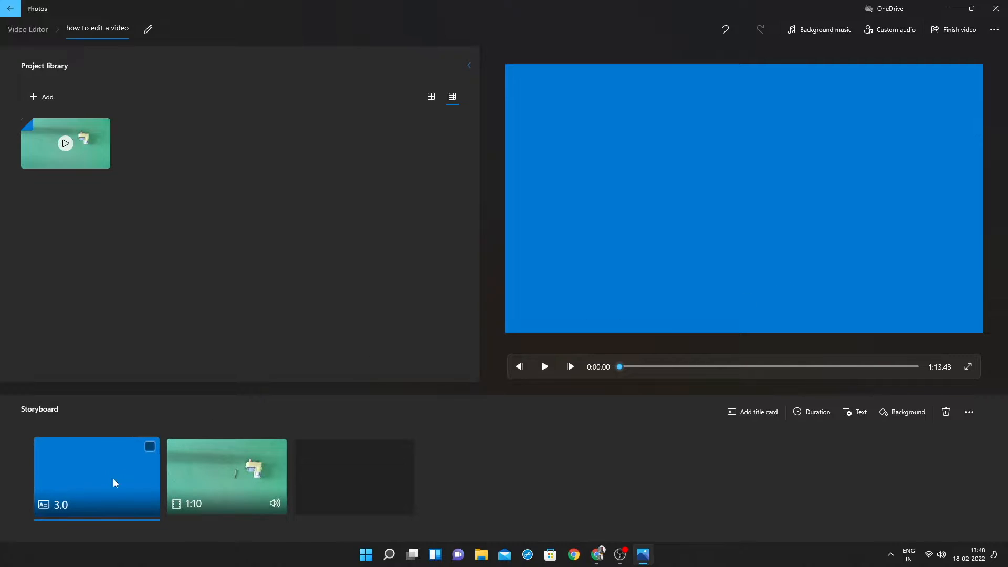
Enter "How to make a video edit" as the title card's text.
{"action": "left_click", "coordinate": [860, 413]}
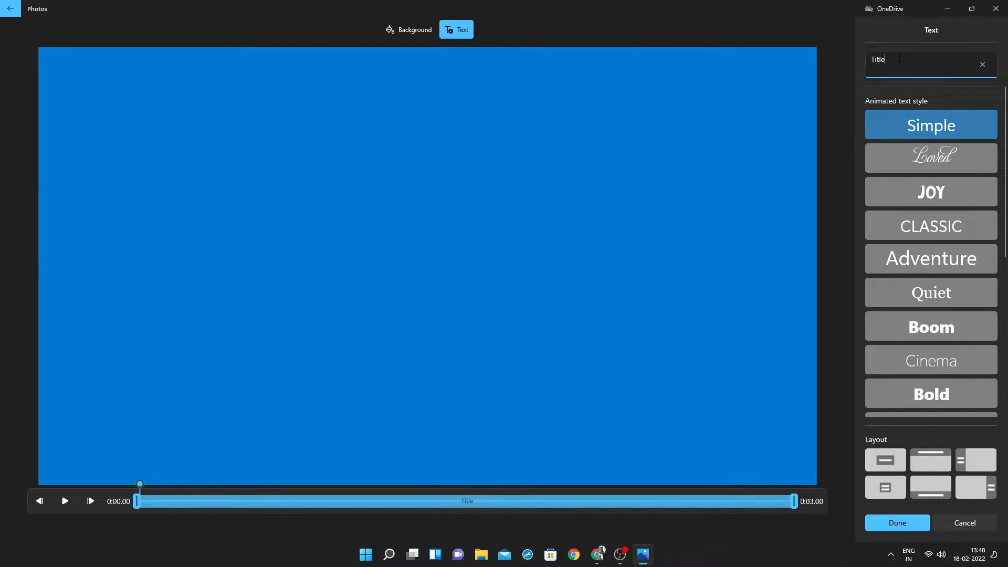
{"action": "type", "text": "Ho"}
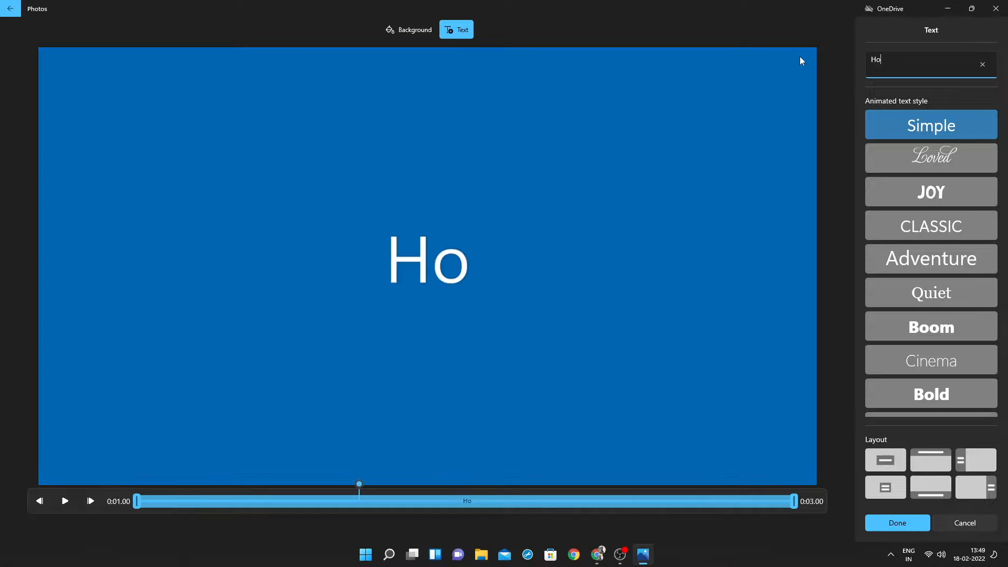
{"action": "type", "text": "w to ,"}
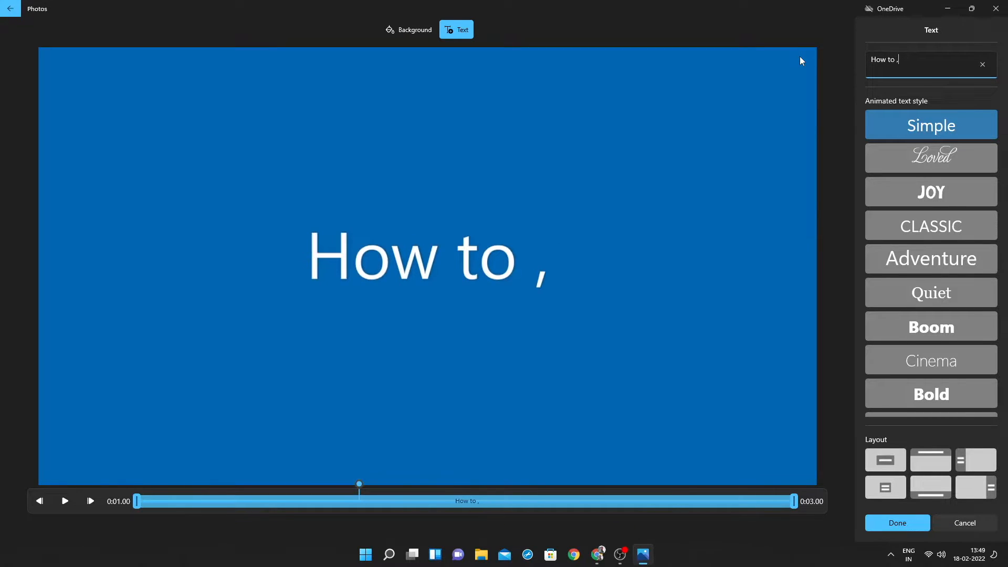
{"action": "key", "text": "BackSpace"}
{"action": "type", "text": "make a "}
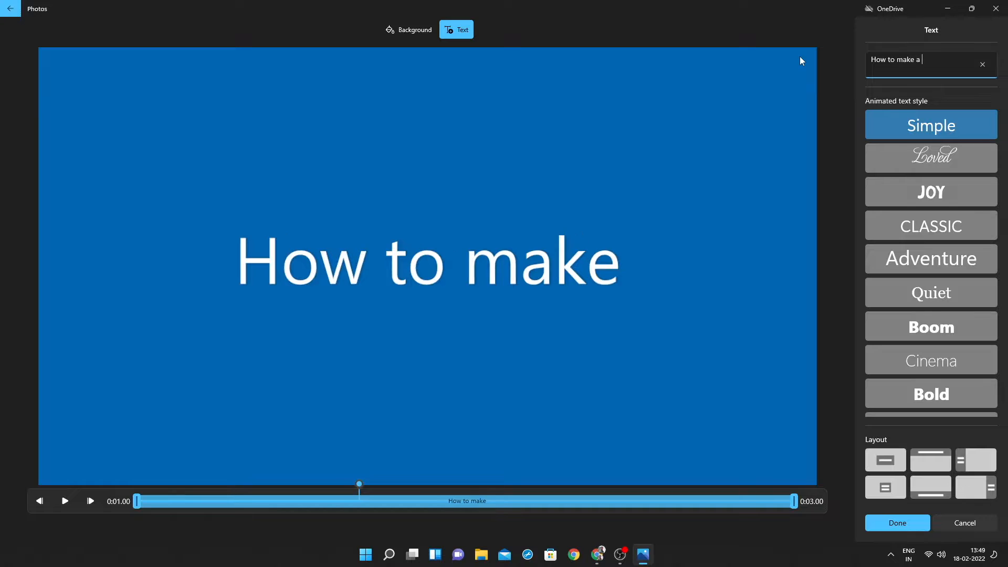
{"action": "type", "text": "video "}
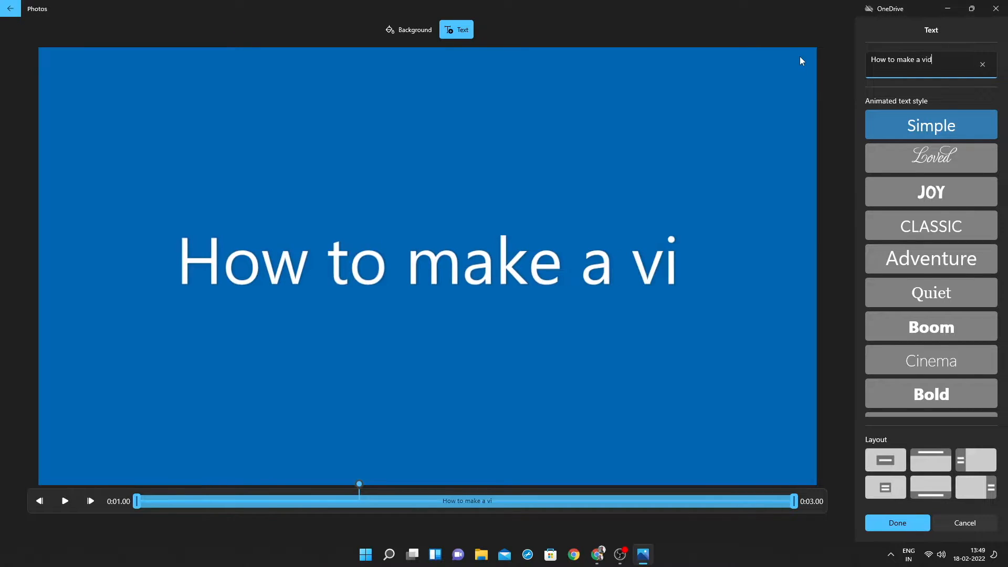
{"action": "type", "text": "edit"}
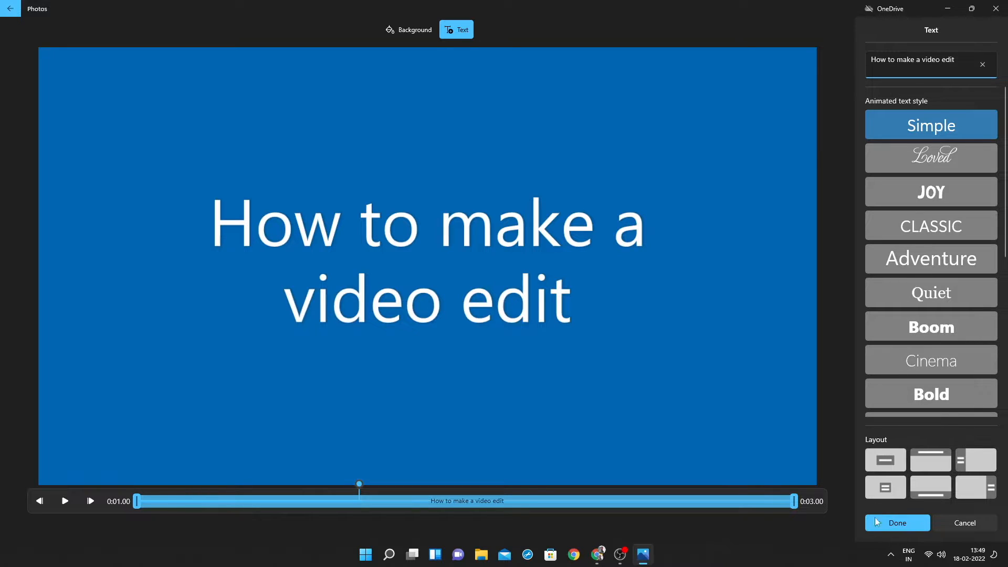
Apply the Holiday animated style to the title text with the left-side layout, and save the title card.
{"action": "scroll", "coordinate": [930, 257], "scroll_direction": "down", "scroll_amount": 3}
{"action": "scroll", "coordinate": [930, 254], "scroll_direction": "down", "scroll_amount": 3}
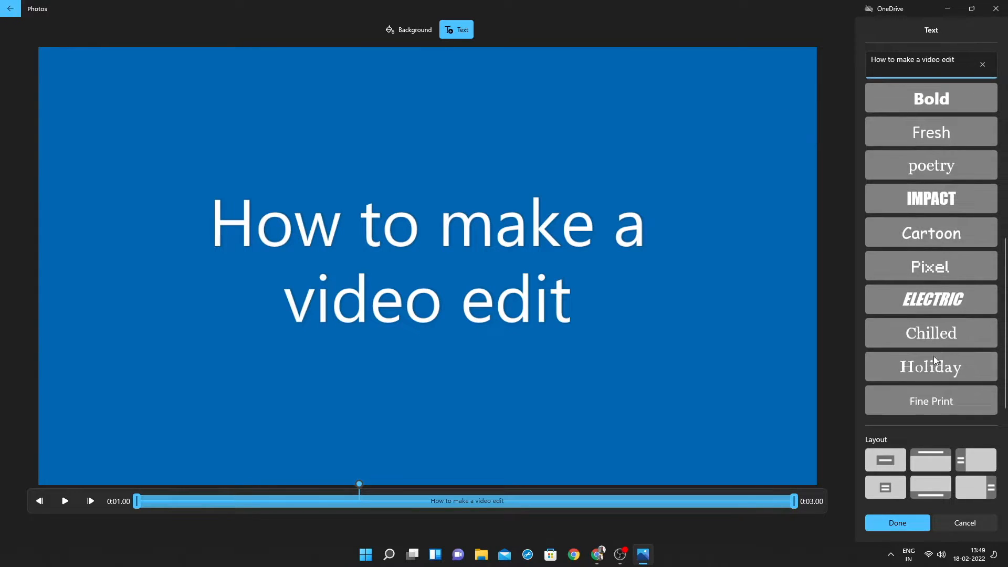
{"action": "left_click", "coordinate": [933, 371]}
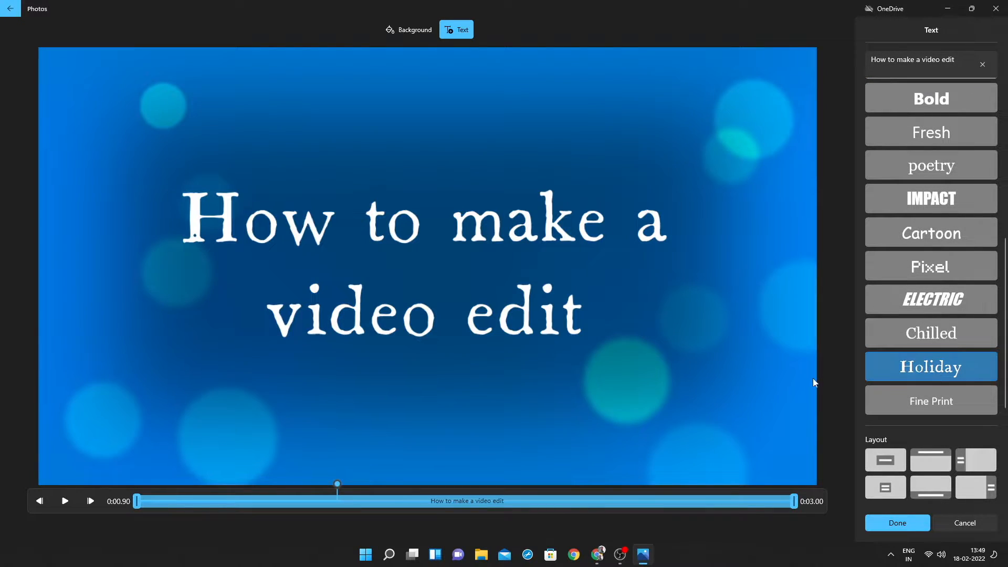
{"action": "left_click", "coordinate": [937, 321]}
{"action": "left_click", "coordinate": [933, 307]}
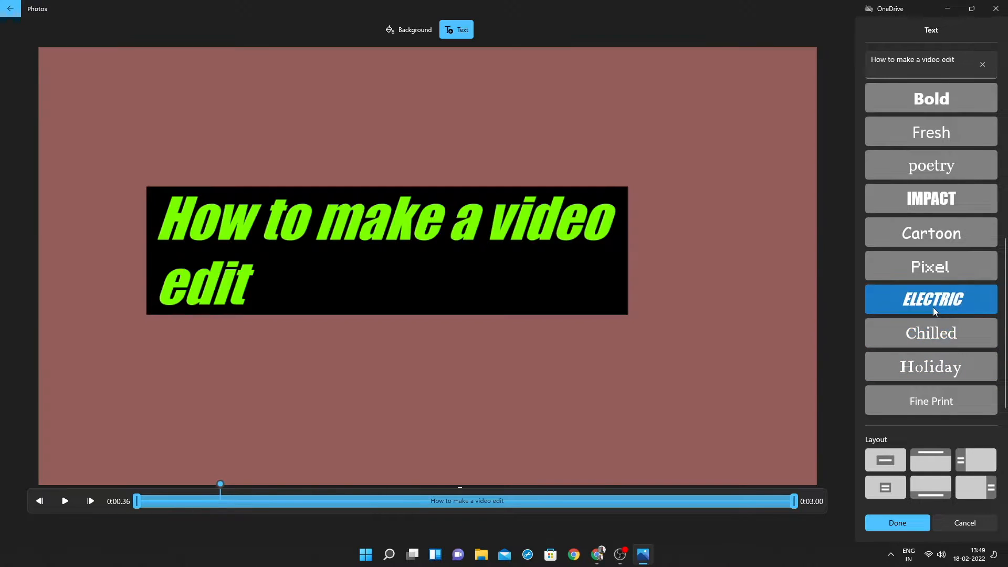
{"action": "left_click", "coordinate": [922, 375]}
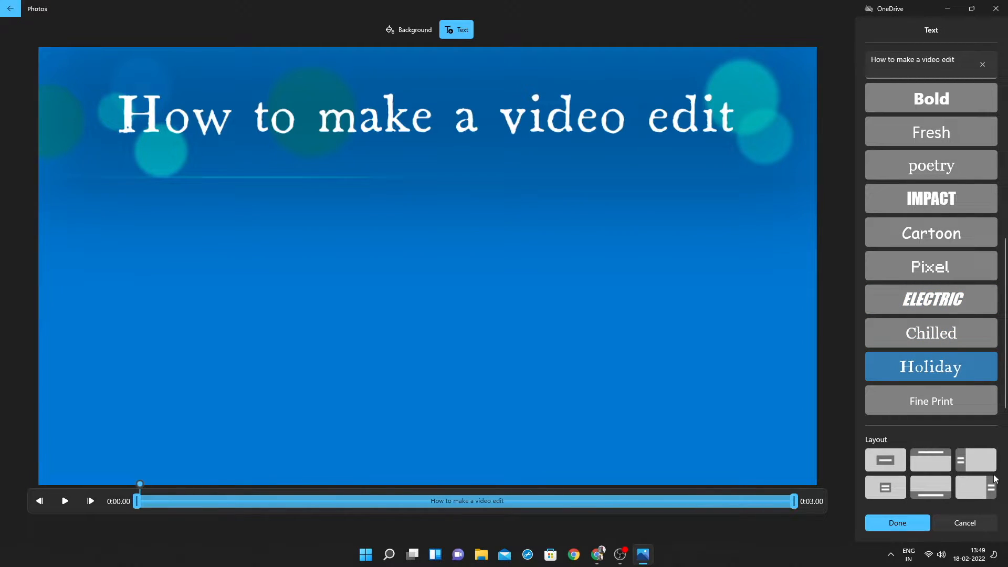
{"action": "left_click", "coordinate": [975, 459]}
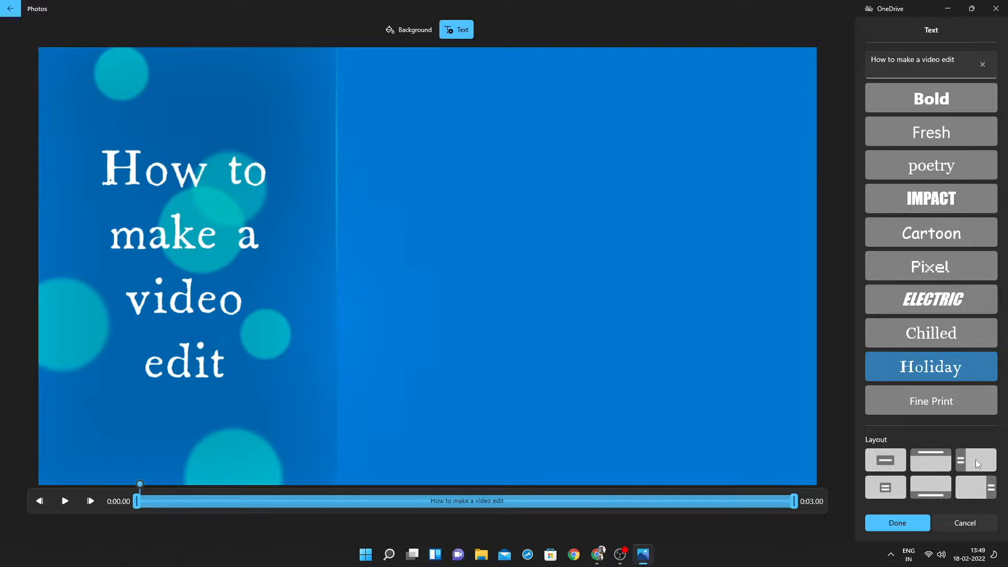
{"action": "left_click", "coordinate": [894, 521]}
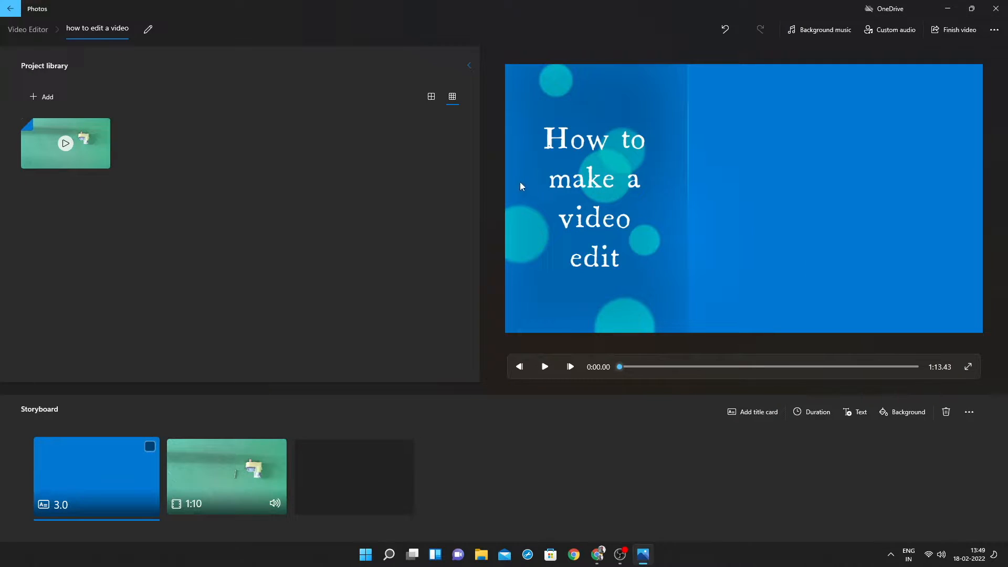
Trim both ends of the storyboard's video clip to a length of about 43 seconds.
{"action": "left_click", "coordinate": [246, 475]}
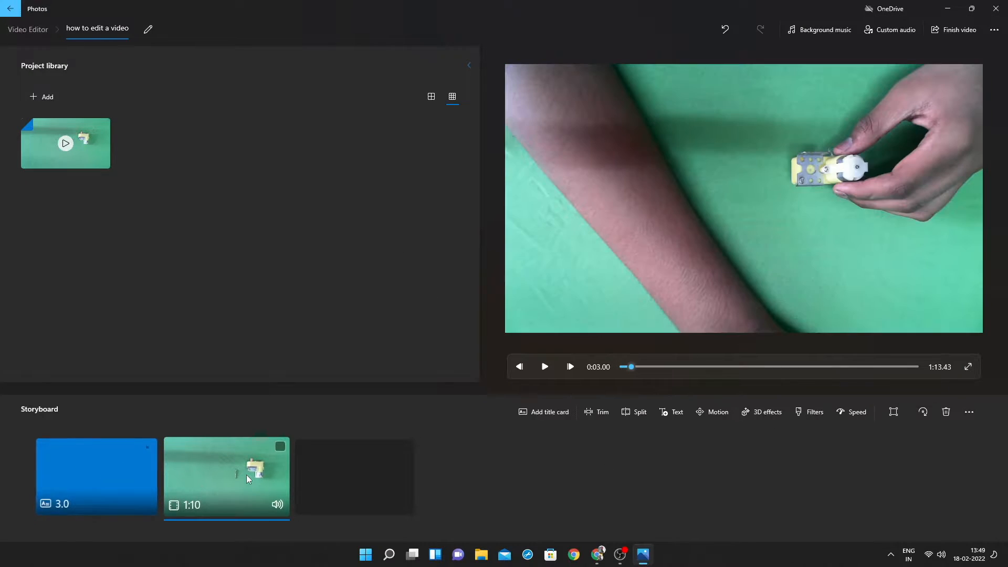
{"action": "left_click", "coordinate": [592, 413]}
{"action": "left_click_drag", "start_coordinate": [143, 500], "coordinate": [275, 508]}
{"action": "left_click_drag", "start_coordinate": [793, 501], "coordinate": [691, 505]}
{"action": "left_click", "coordinate": [901, 523]}
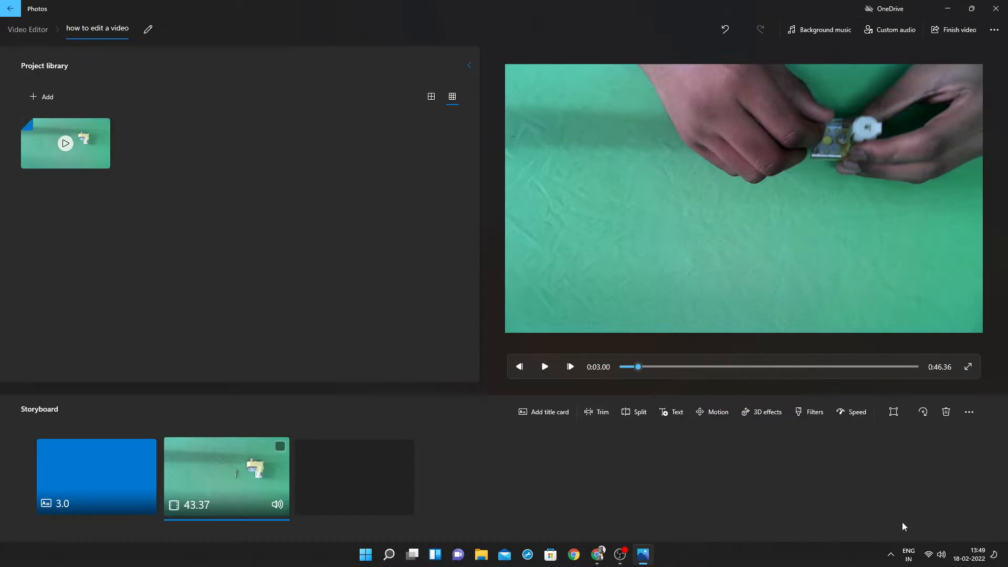
Play back the trimmed clip and lower its volume all the way to mute it.
{"action": "left_click", "coordinate": [276, 505]}
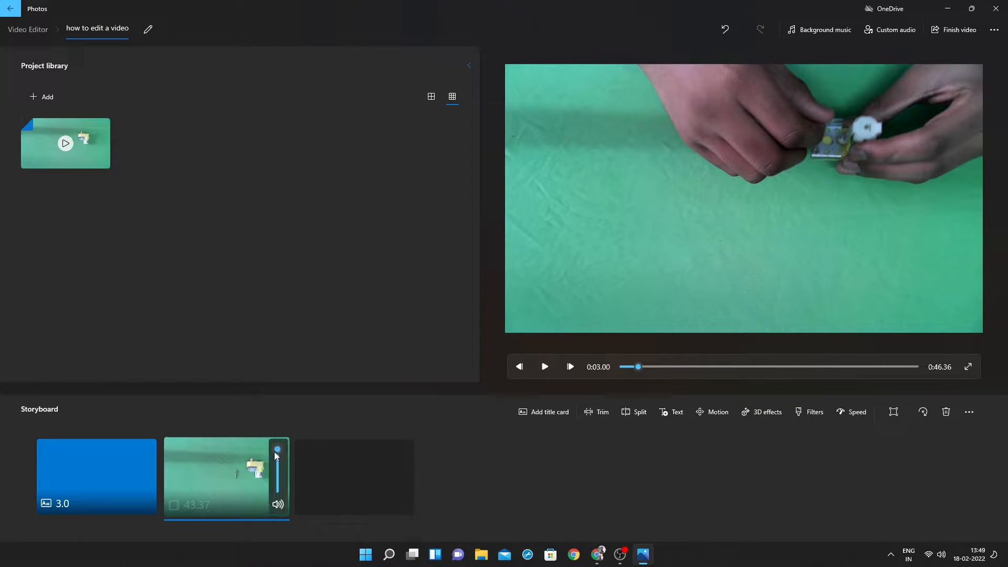
{"action": "mouse_move", "coordinate": [276, 453]}
{"action": "left_mouse_down"}
{"action": "mouse_move", "coordinate": [279, 492]}
{"action": "mouse_move", "coordinate": [280, 451]}
{"action": "left_mouse_up"}
{"action": "left_click", "coordinate": [545, 367]}
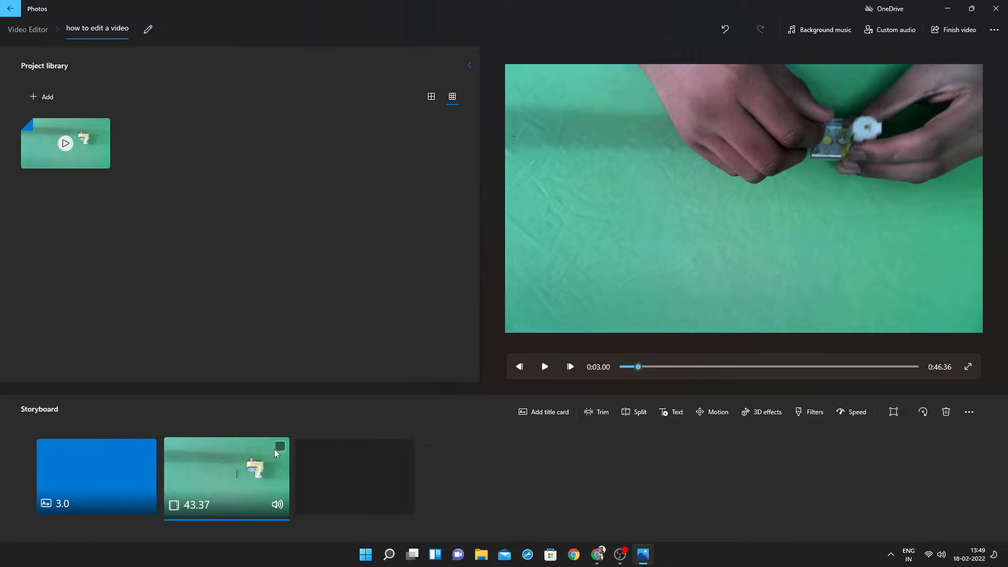
{"action": "left_click", "coordinate": [545, 367]}
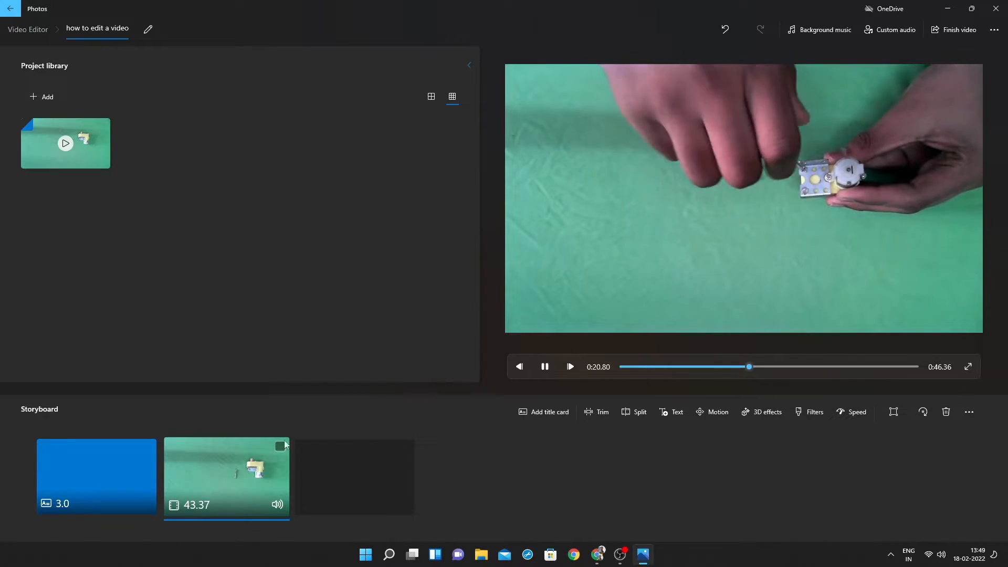
{"action": "left_click", "coordinate": [277, 504]}
{"action": "left_click_drag", "start_coordinate": [278, 451], "coordinate": [278, 491]}
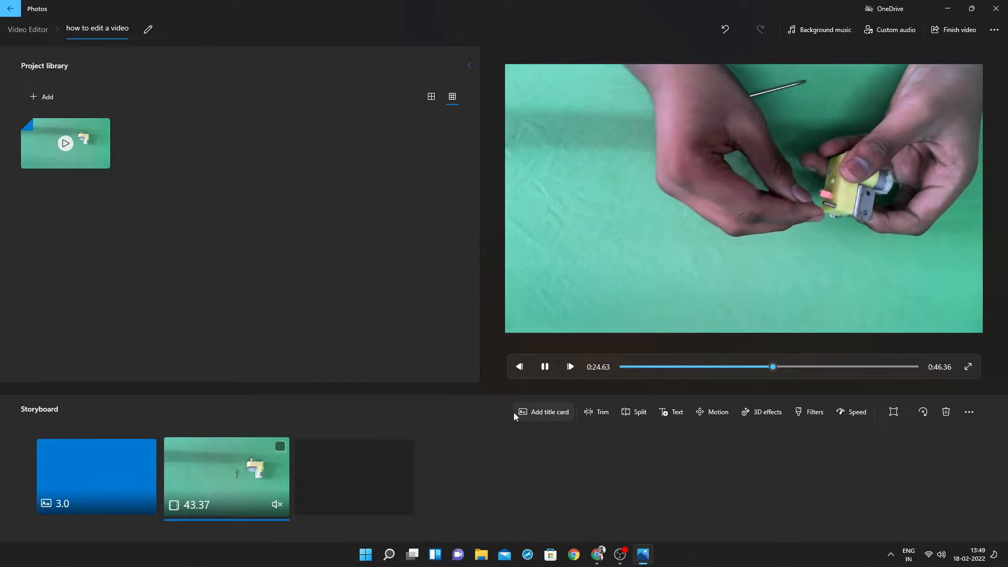
Split the video clip in two at 0:21.16.
{"action": "left_click", "coordinate": [637, 413]}
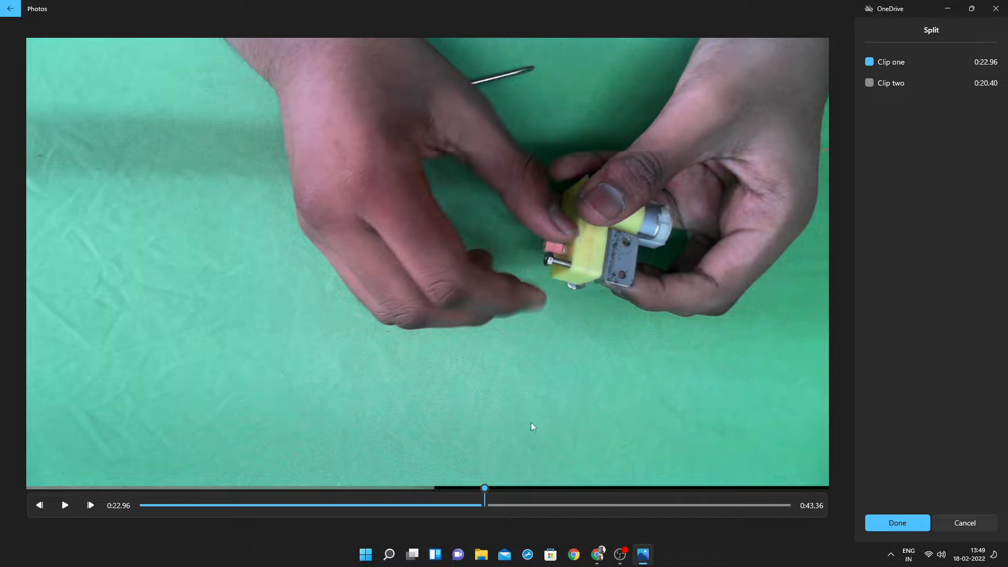
{"action": "left_click_drag", "start_coordinate": [489, 489], "coordinate": [457, 481]}
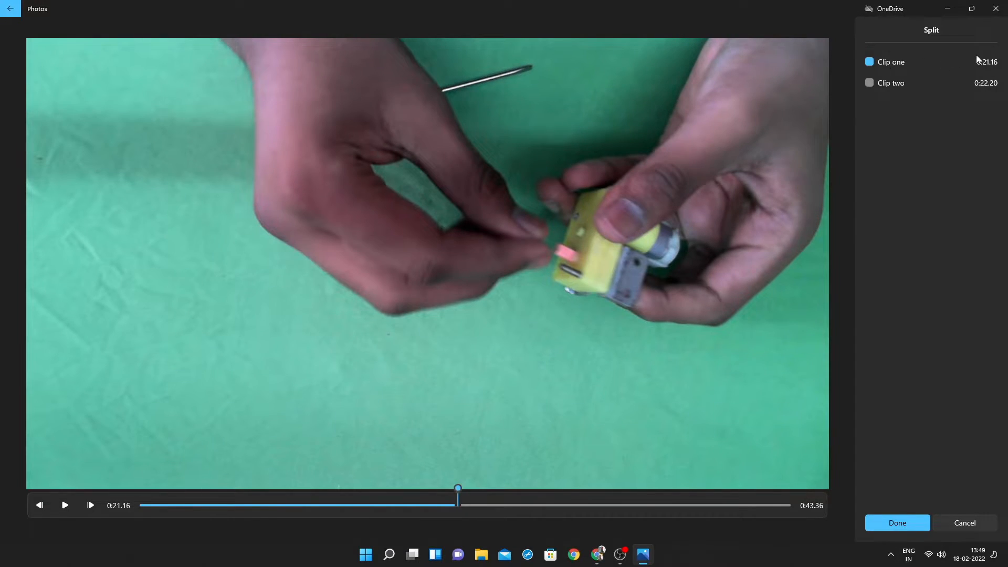
{"action": "left_click", "coordinate": [908, 522]}
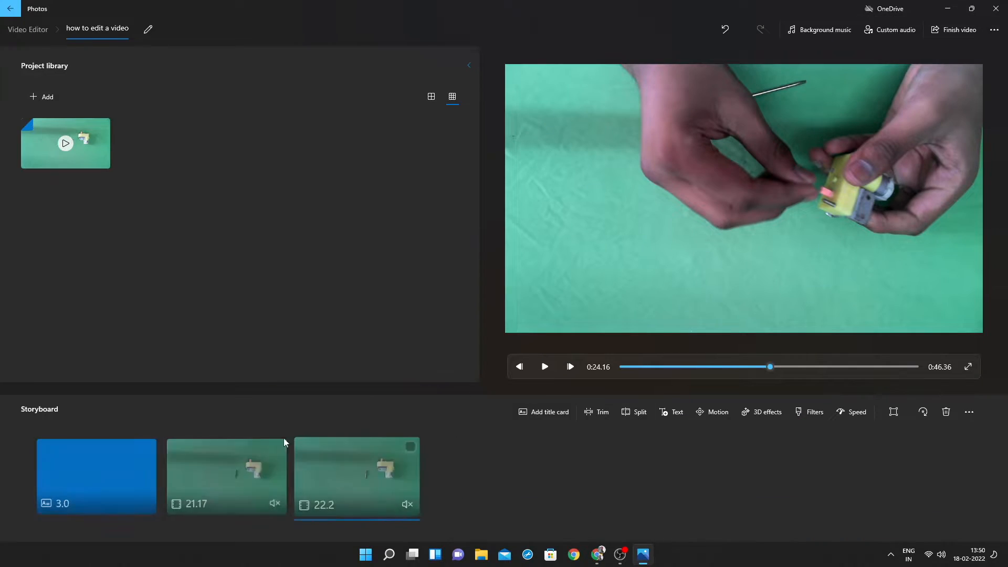
Delete the second half of the split video from the storyboard.
{"action": "left_click", "coordinate": [231, 496]}
{"action": "left_click", "coordinate": [360, 486]}
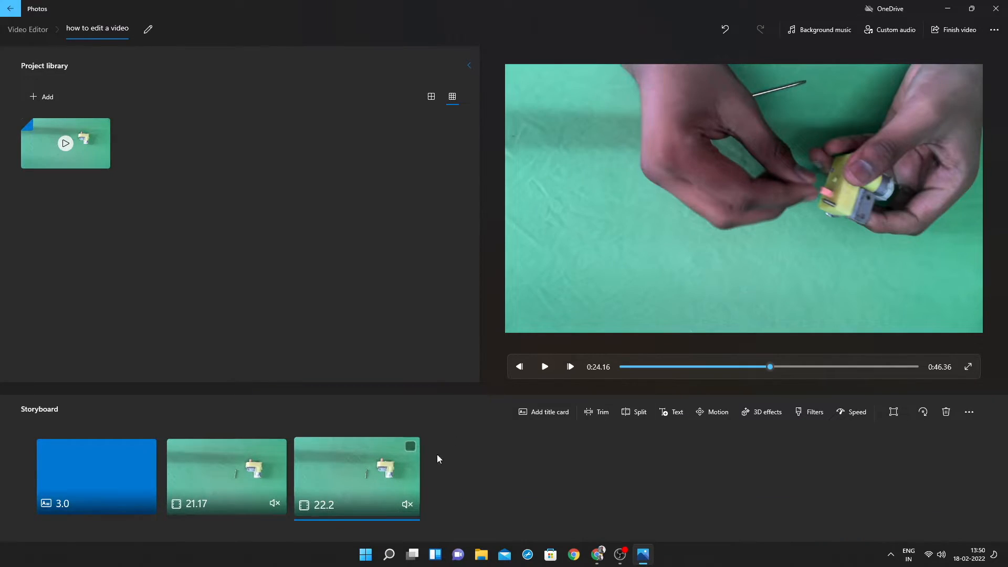
{"action": "key", "text": "Delete"}
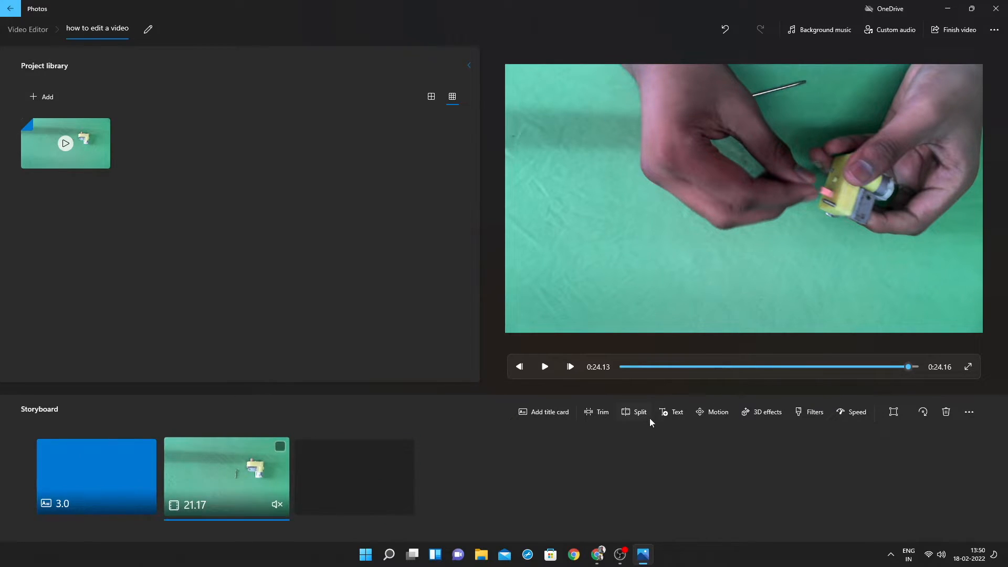
Add the text "Hello" to the remaining video clip in the Quiet animated style.
{"action": "left_click", "coordinate": [671, 412]}
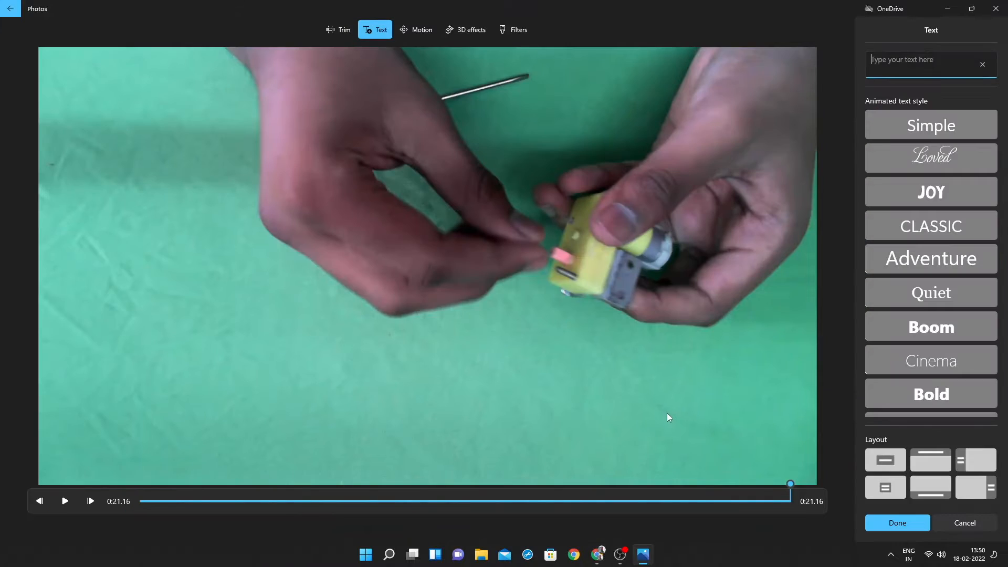
{"action": "left_click", "coordinate": [931, 293]}
{"action": "left_click", "coordinate": [926, 63]}
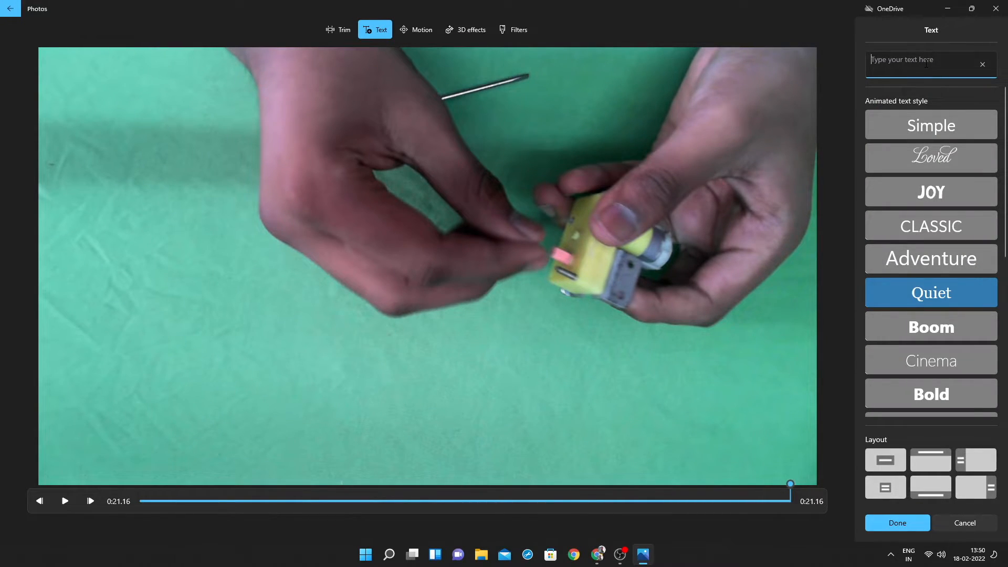
{"action": "type", "text": "Hello"}
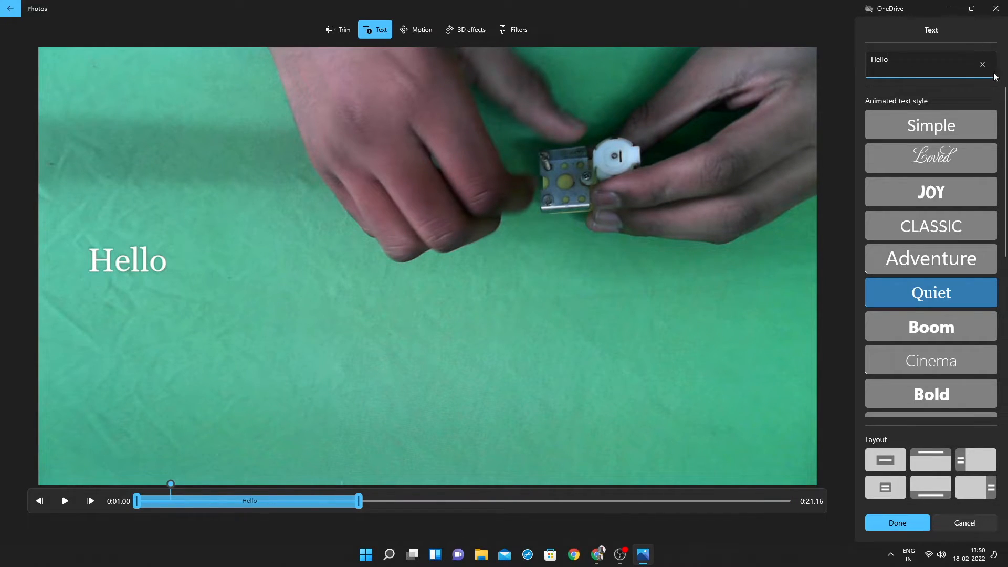
Set the "Hello" text to the bottom-of-frame layout and save it to the clip.
{"action": "left_click", "coordinate": [918, 464]}
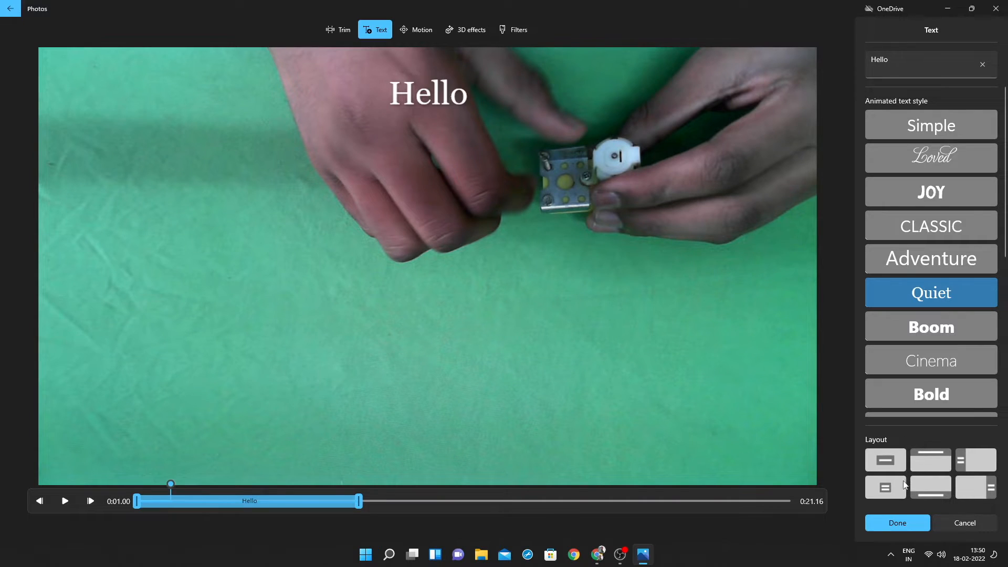
{"action": "left_click", "coordinate": [902, 487]}
{"action": "left_click", "coordinate": [936, 492]}
{"action": "left_click", "coordinate": [892, 521]}
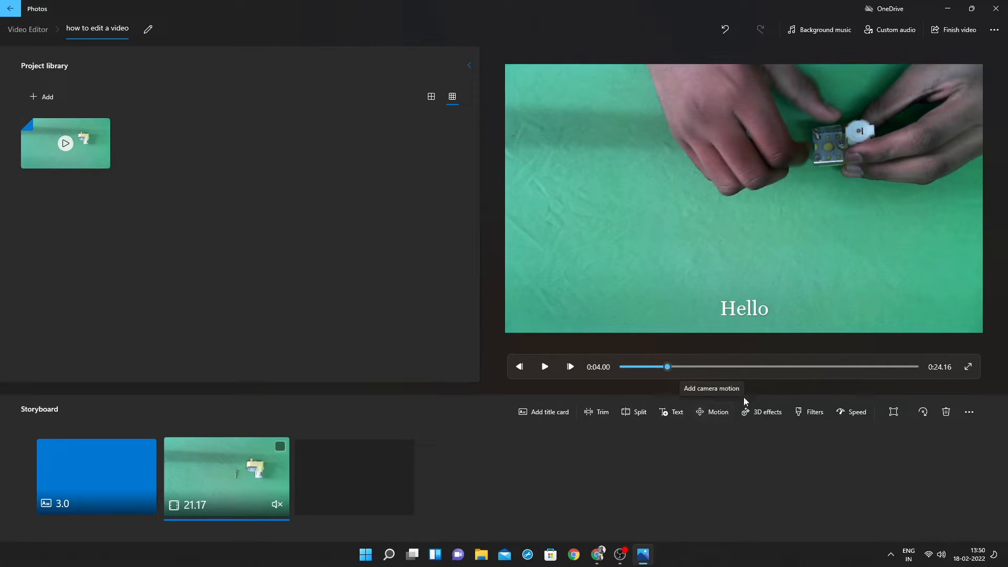
Add the Balloons 3D effect to the clip and move it to the left side of the frame.
{"action": "left_click", "coordinate": [765, 413]}
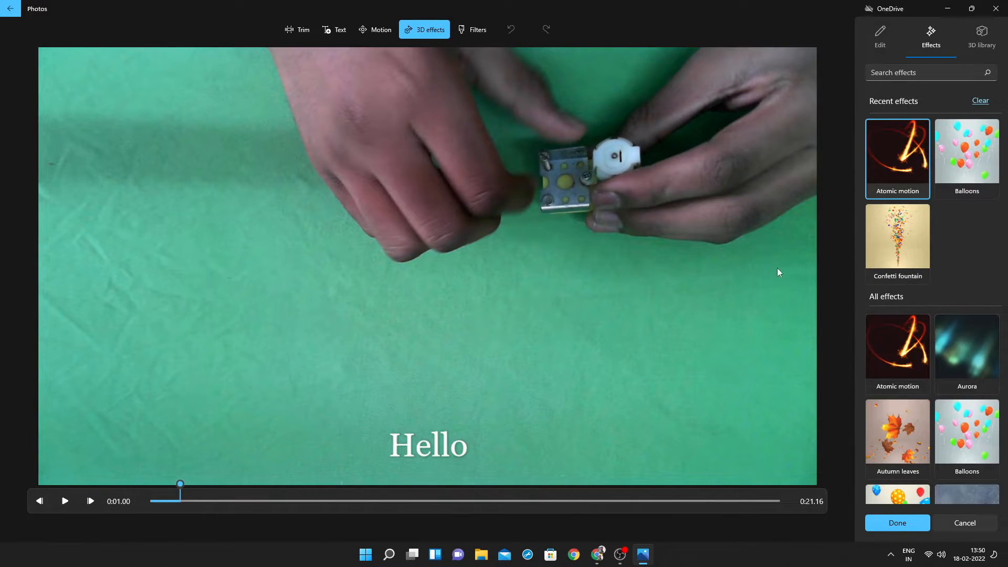
{"action": "left_click", "coordinate": [976, 150]}
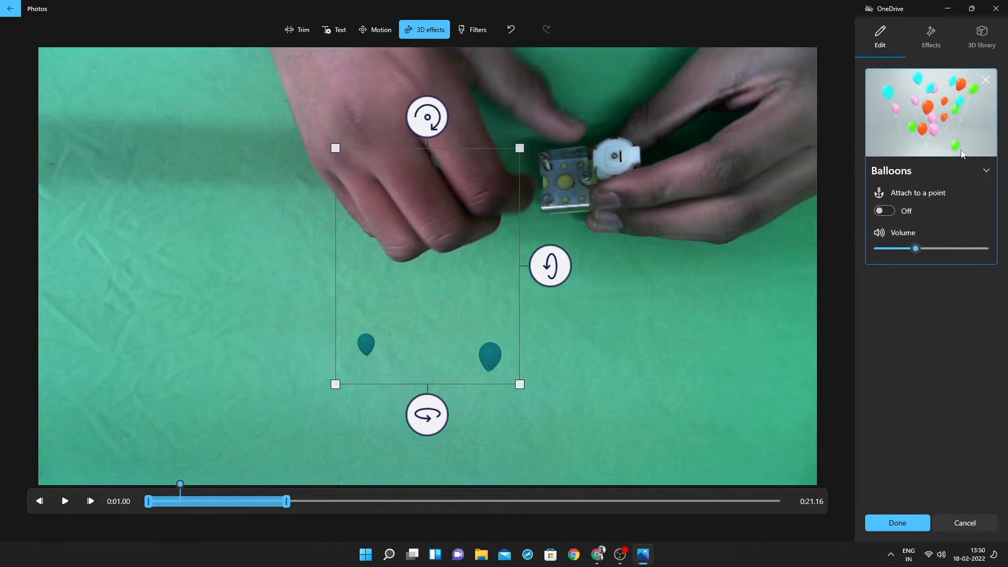
{"action": "left_click_drag", "start_coordinate": [443, 276], "coordinate": [170, 291]}
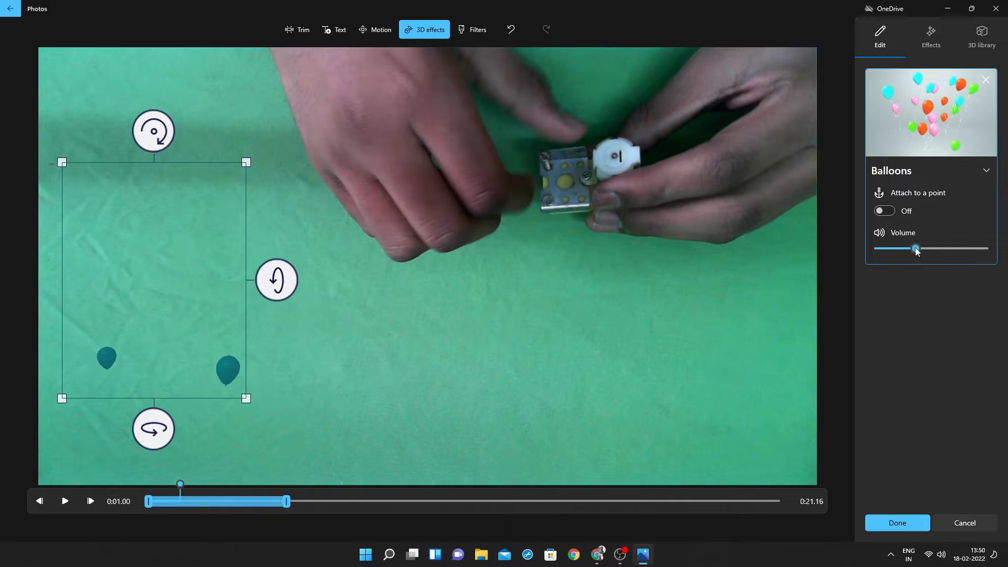
Raise the Balloons effect's volume slightly and turn on attaching it to a point, dismissing the anchor tips.
{"action": "left_click_drag", "start_coordinate": [917, 248], "coordinate": [936, 248]}
{"action": "left_click", "coordinate": [881, 212]}
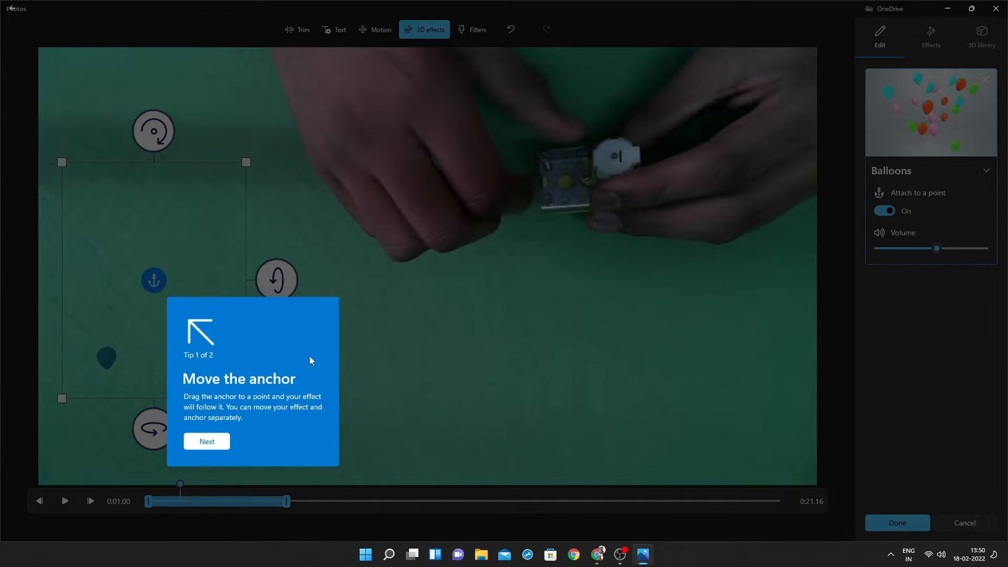
{"action": "left_click", "coordinate": [154, 279]}
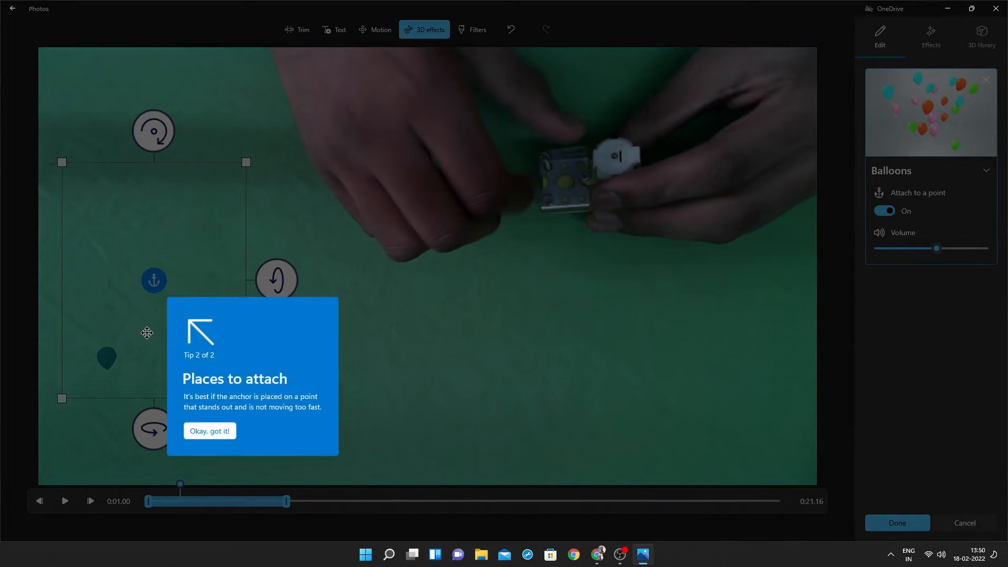
{"action": "left_click", "coordinate": [209, 430]}
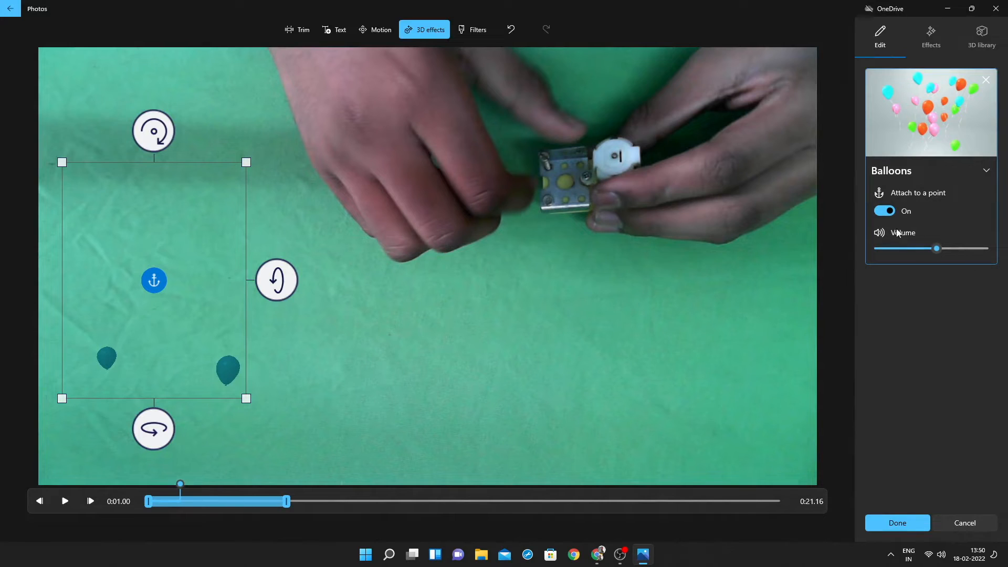
Save the Balloons 3D effect to the clip and play back part of the video to check it.
{"action": "left_click", "coordinate": [897, 522]}
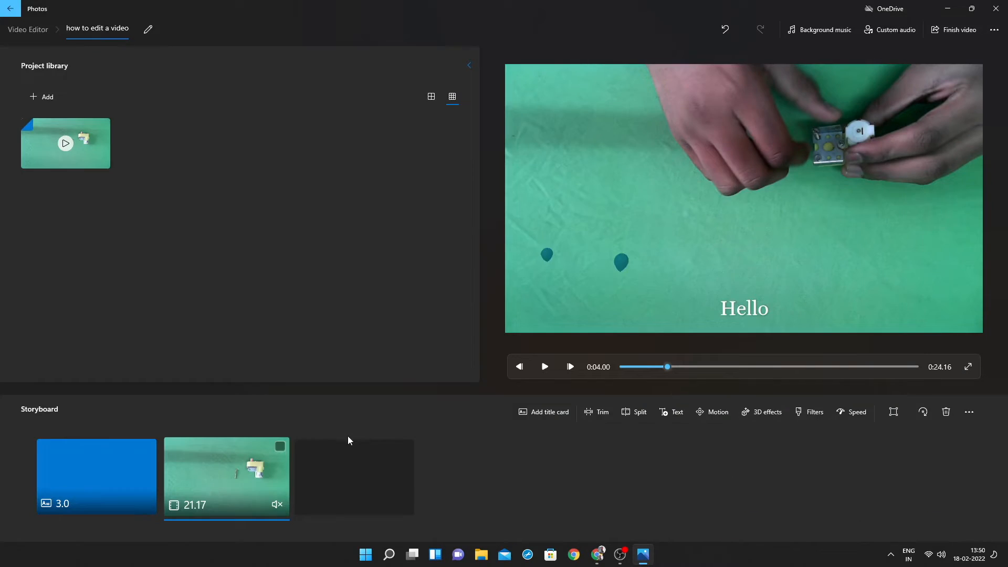
{"action": "left_click", "coordinate": [548, 367]}
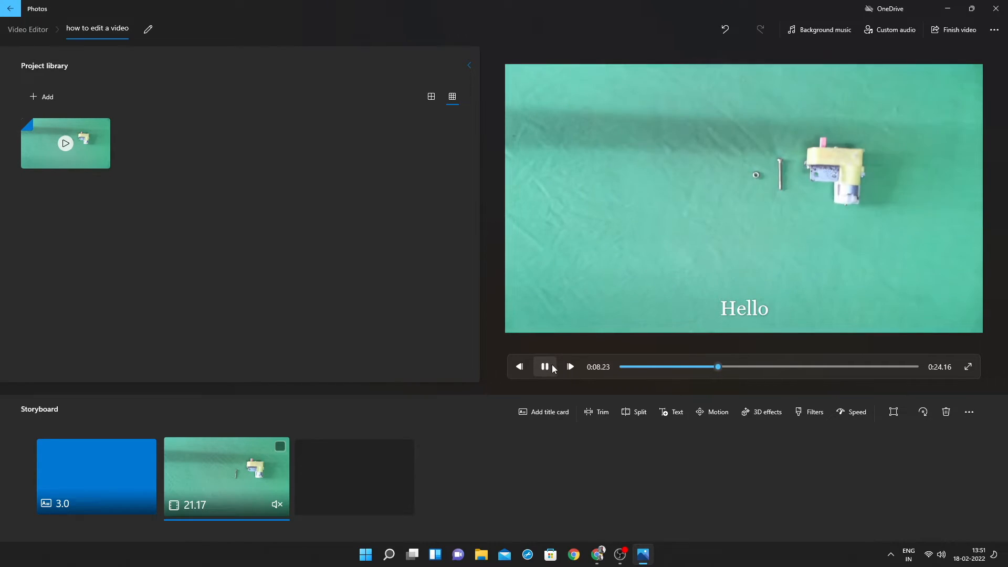
{"action": "left_click", "coordinate": [548, 367]}
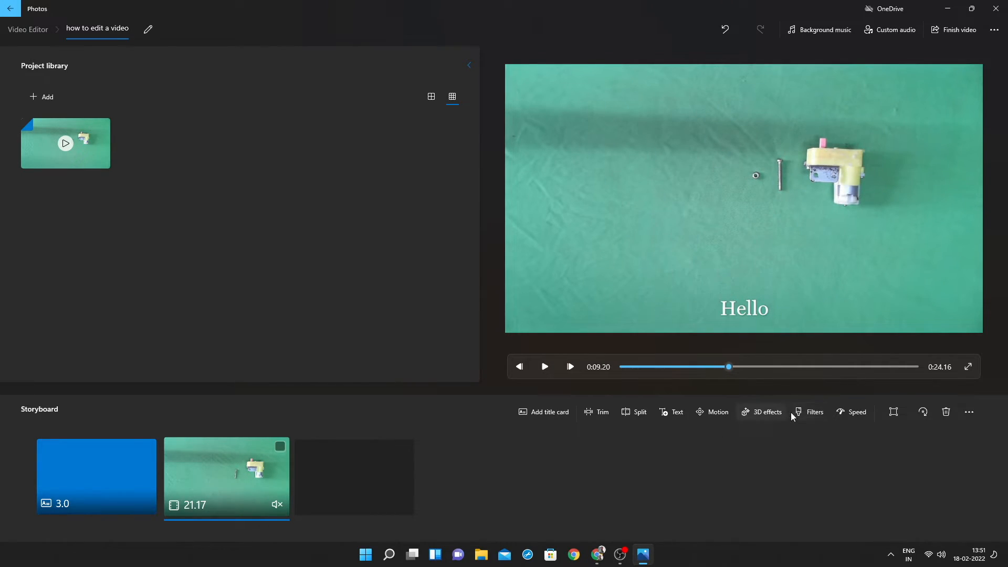
Try the Inky, Brassy, Sepia and Energy filters on the clip, and apply the Loved filter.
{"action": "left_click", "coordinate": [807, 410]}
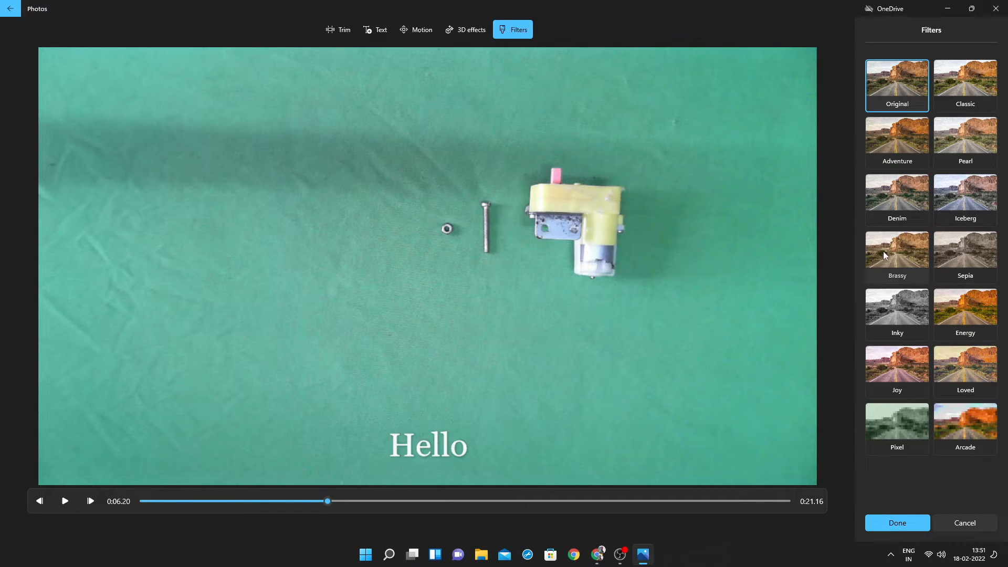
{"action": "left_click", "coordinate": [888, 298]}
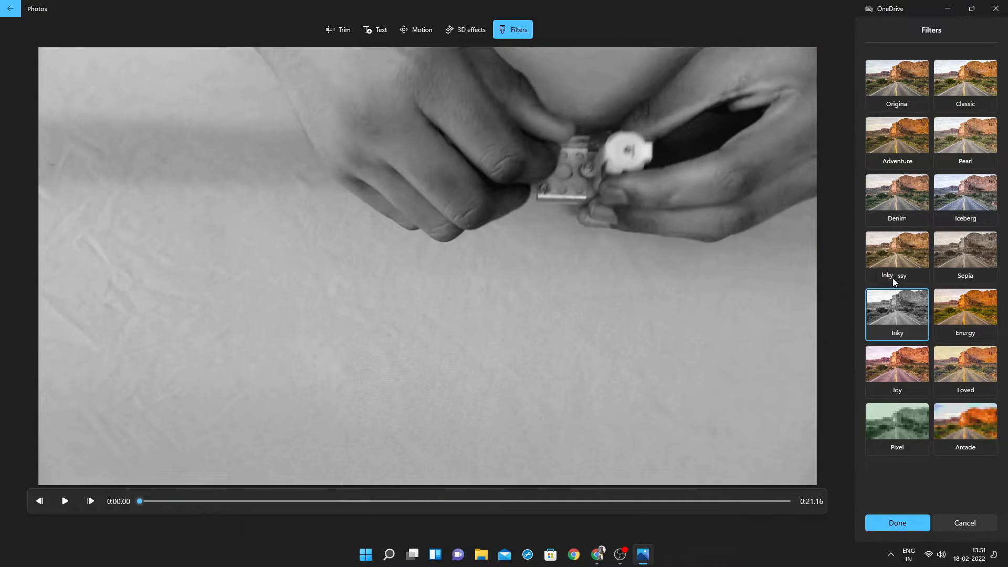
{"action": "left_click", "coordinate": [897, 246]}
{"action": "left_click", "coordinate": [960, 246]}
{"action": "left_click", "coordinate": [974, 304]}
{"action": "left_click", "coordinate": [973, 373]}
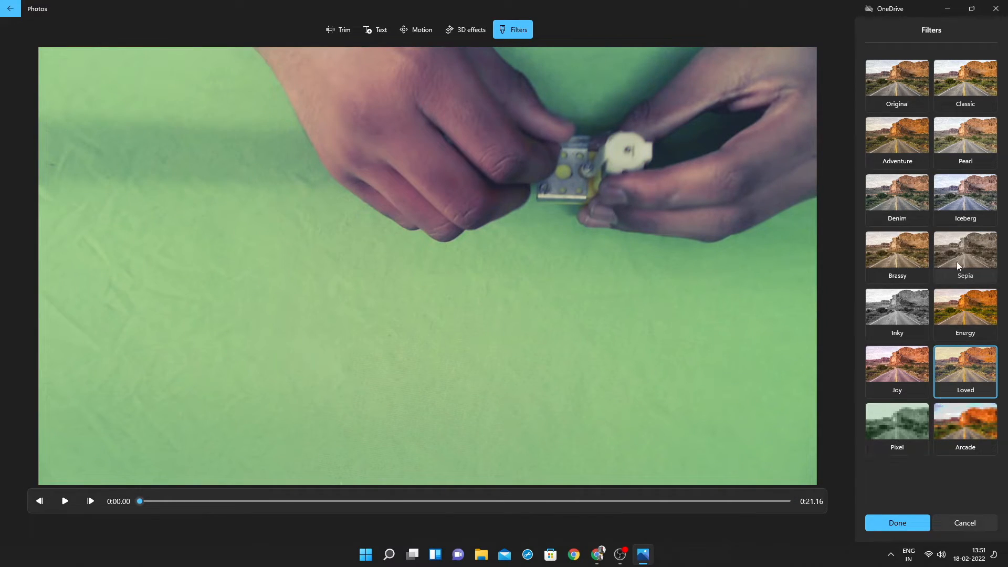
{"action": "left_click", "coordinate": [898, 523]}
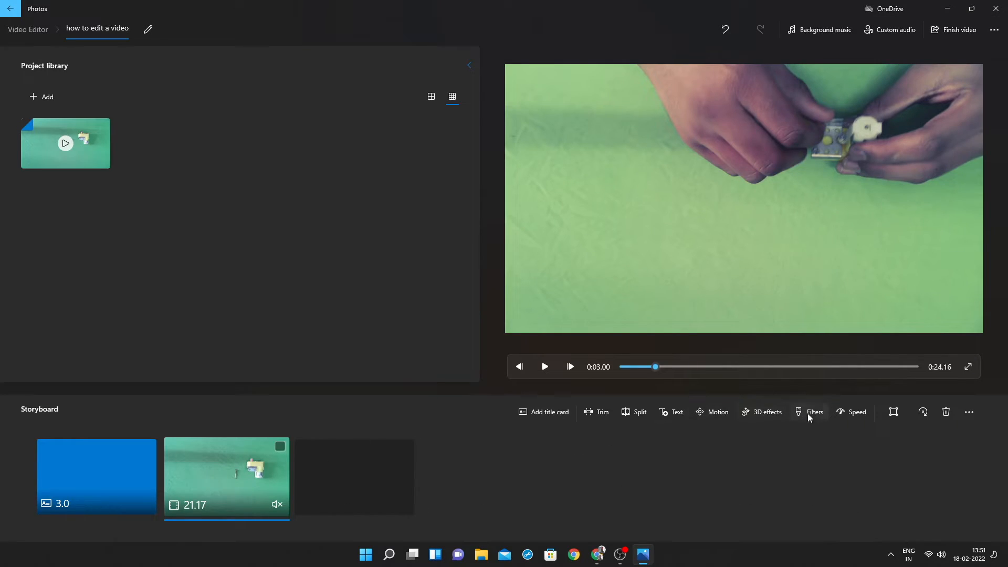
Speed up the video clip so it lasts 5.3 seconds and preview the faster playback.
{"action": "left_click", "coordinate": [853, 412]}
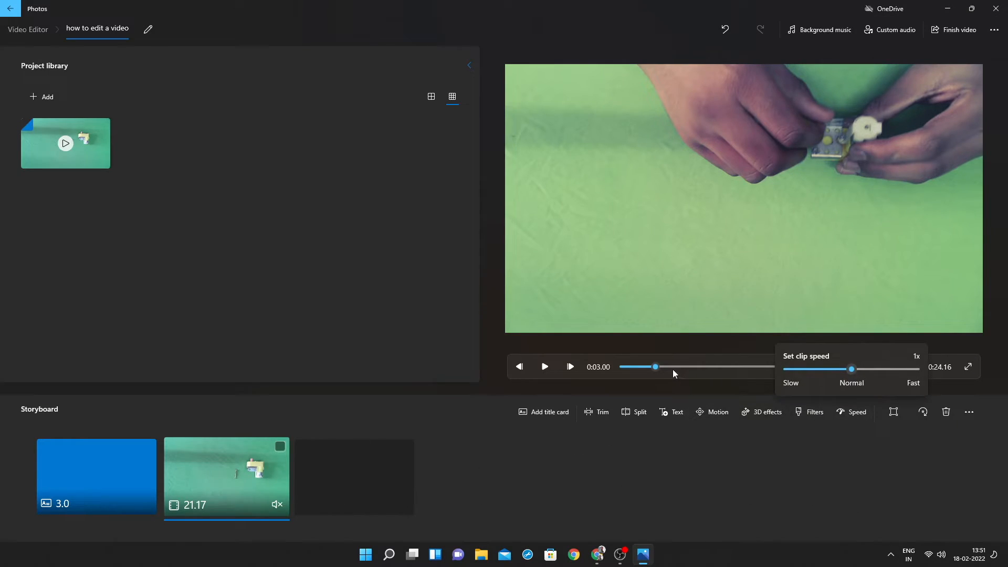
{"action": "left_click_drag", "start_coordinate": [882, 366], "coordinate": [876, 366]}
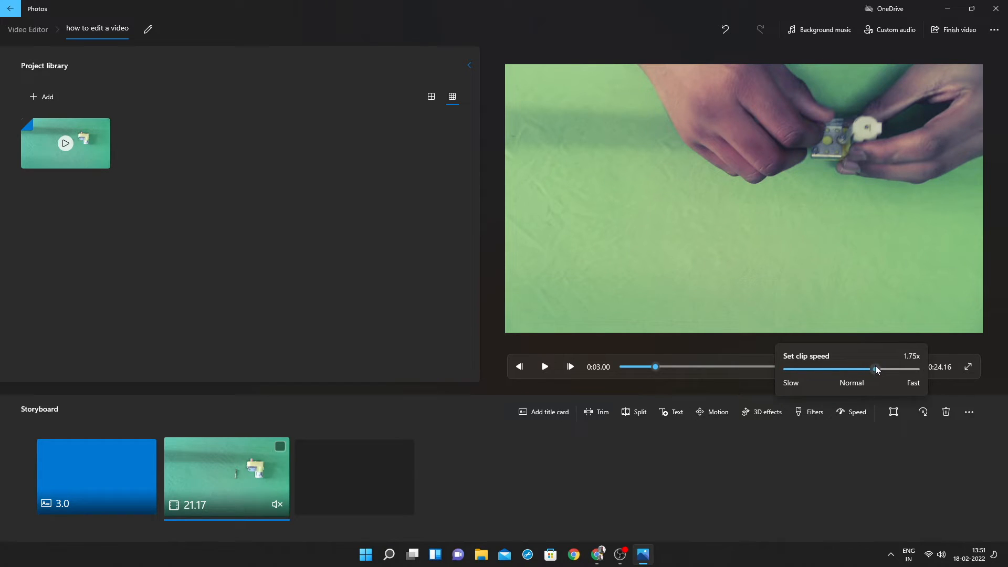
{"action": "left_click", "coordinate": [546, 367]}
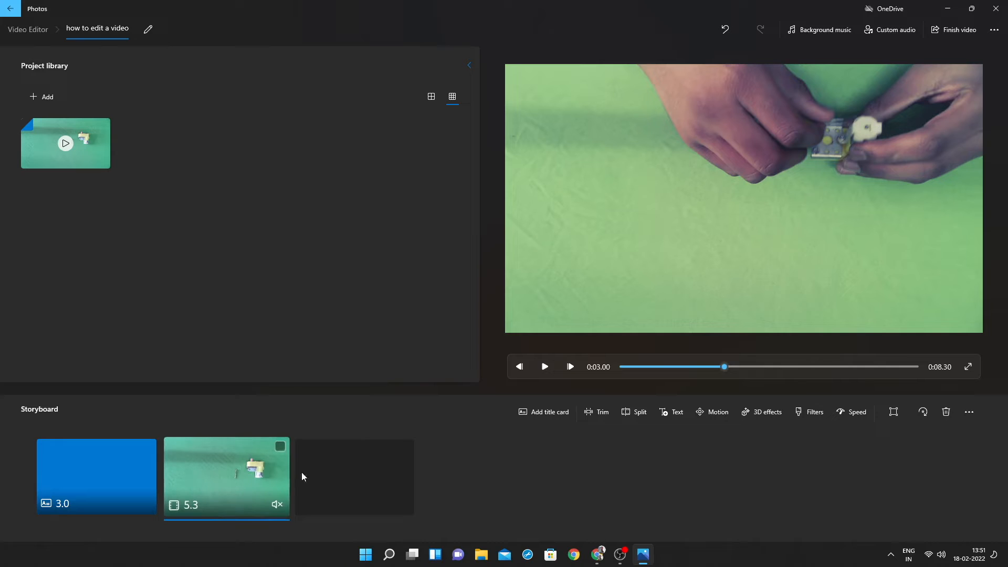
{"action": "left_click", "coordinate": [544, 368]}
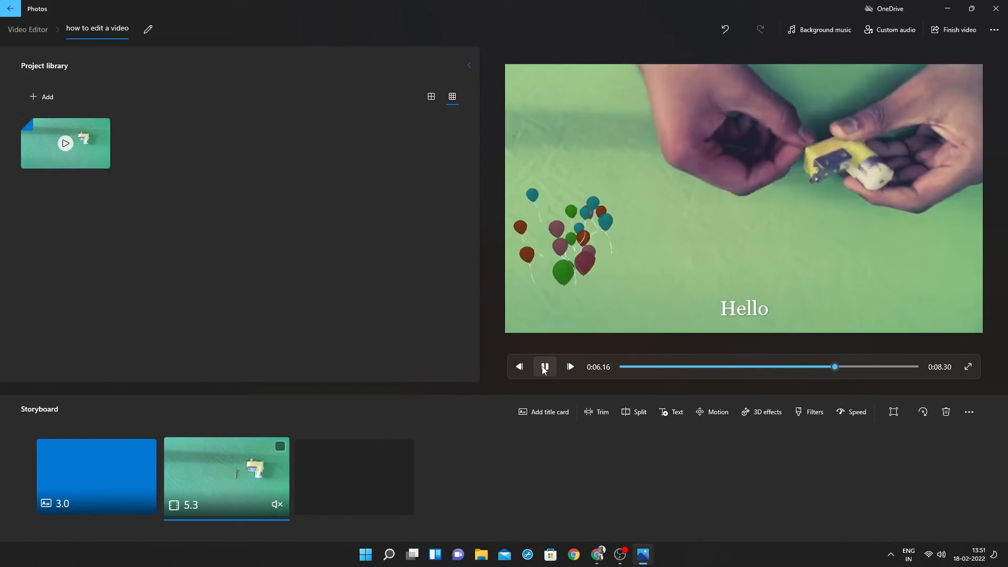
{"action": "left_click", "coordinate": [544, 367]}
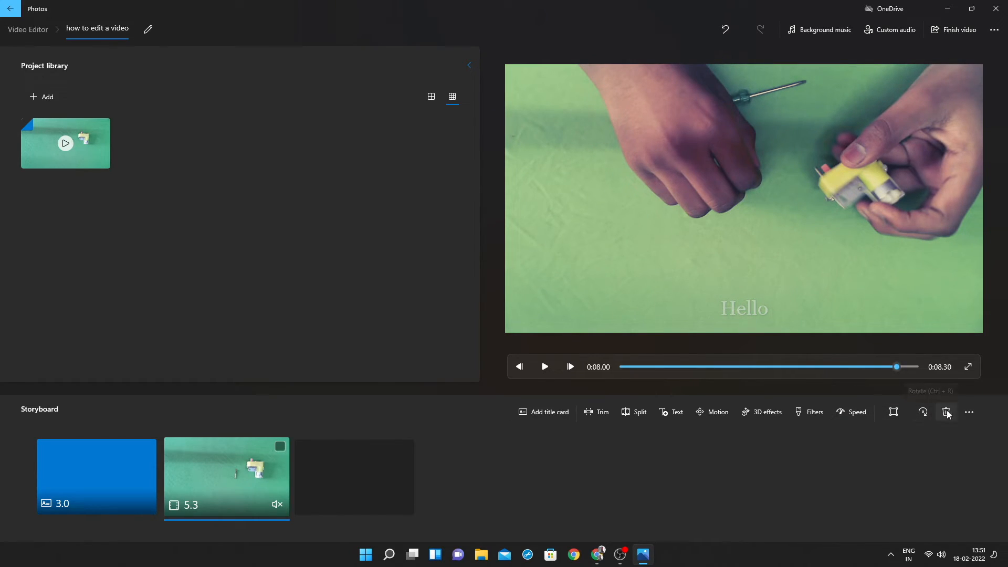
Add the Amplified track as background music without beat syncing, and recheck the music selection.
{"action": "left_click", "coordinate": [835, 30]}
{"action": "left_click", "coordinate": [420, 220]}
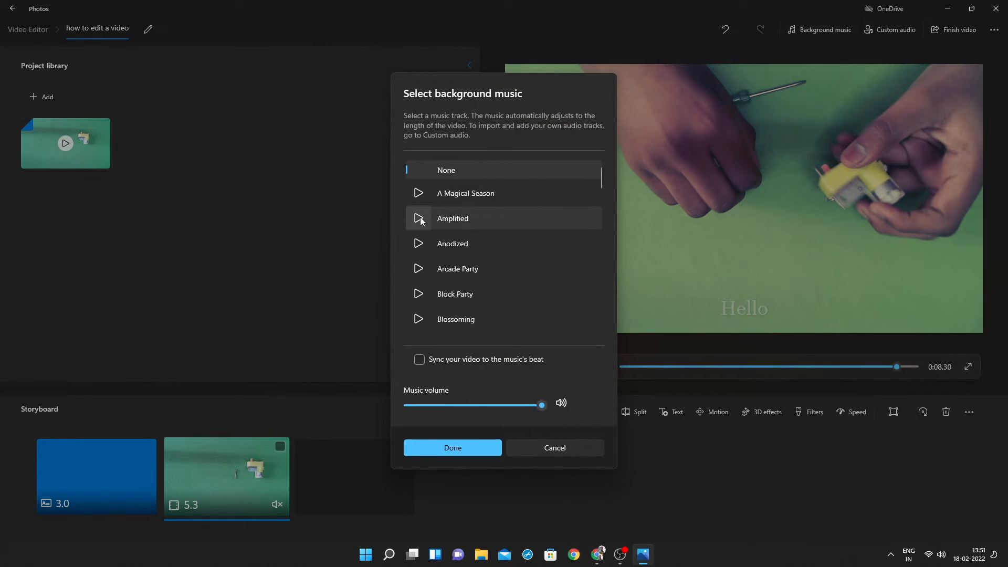
{"action": "left_click", "coordinate": [446, 447]}
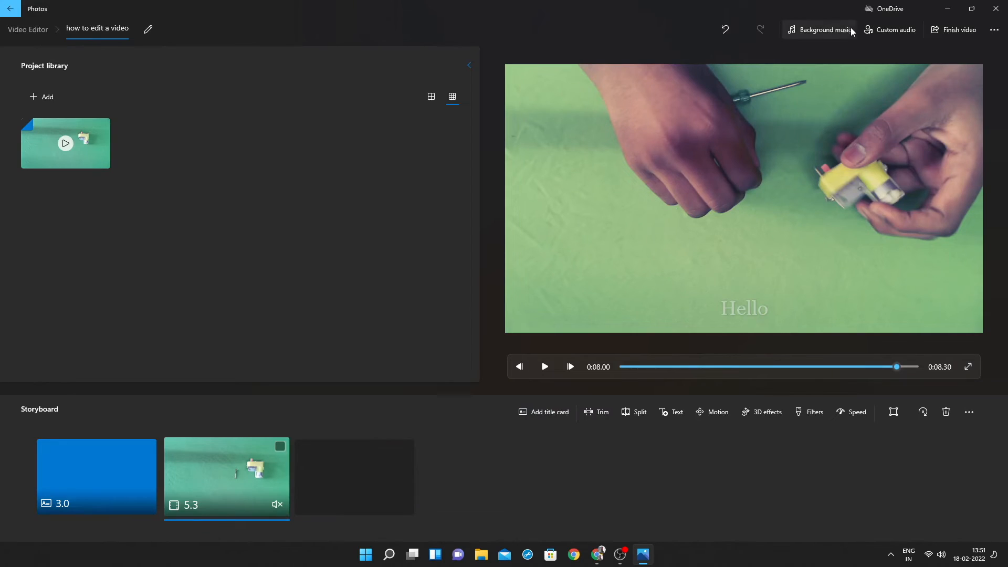
{"action": "left_click", "coordinate": [822, 32]}
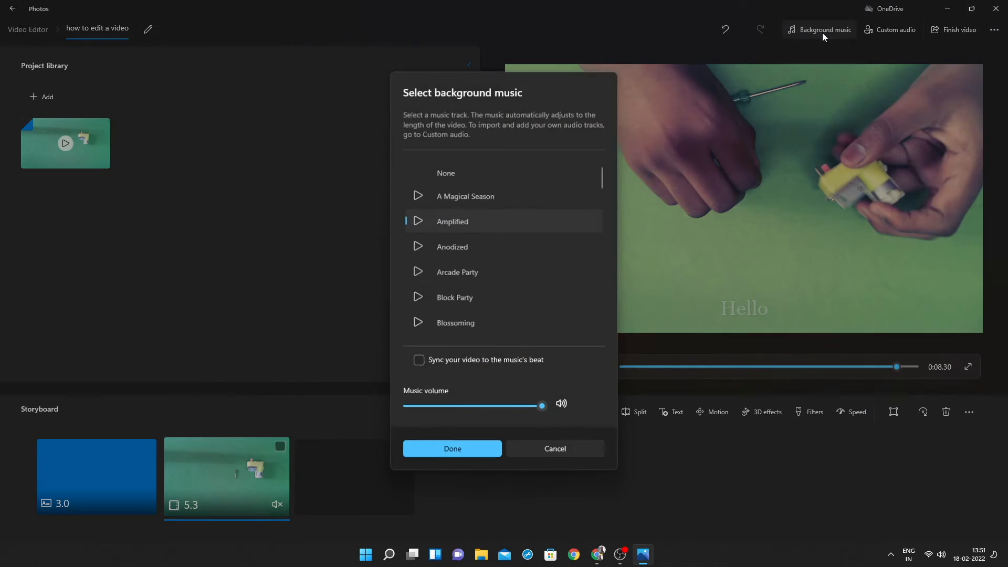
{"action": "left_click", "coordinate": [456, 450]}
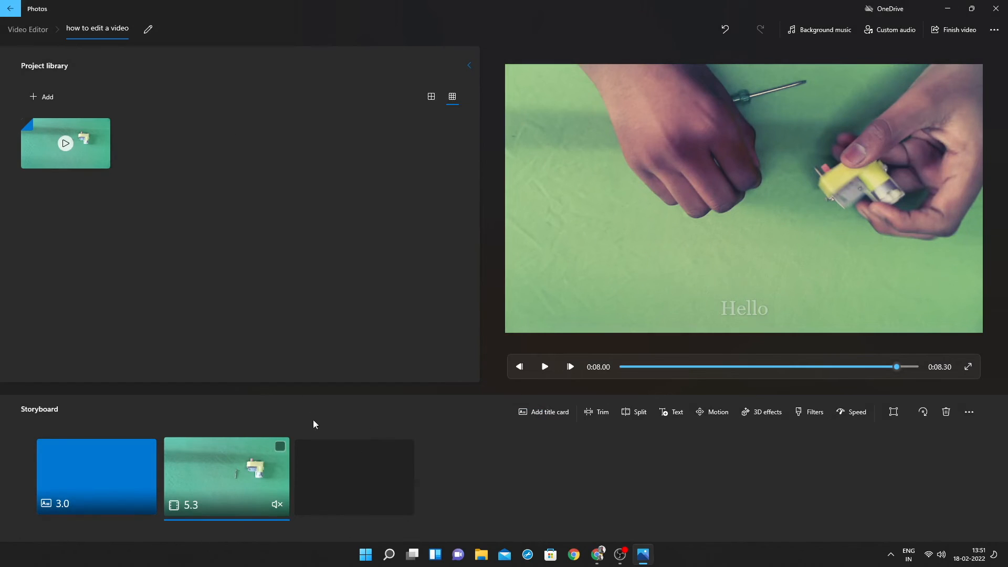
Export the finished video at Medium 720p quality to the Pictures folder as "how to edit a video".
{"action": "left_click", "coordinate": [957, 30]}
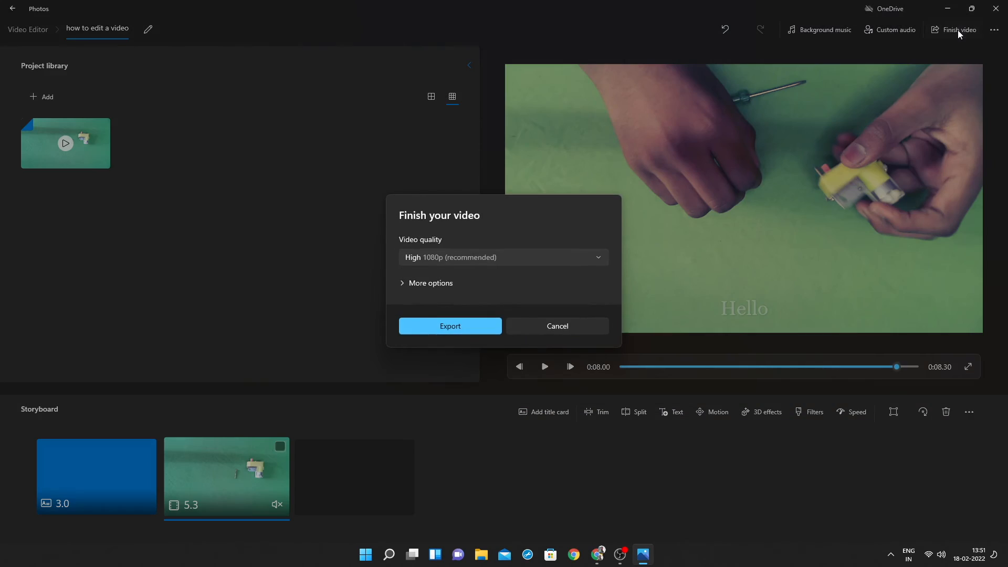
{"action": "left_click", "coordinate": [485, 260]}
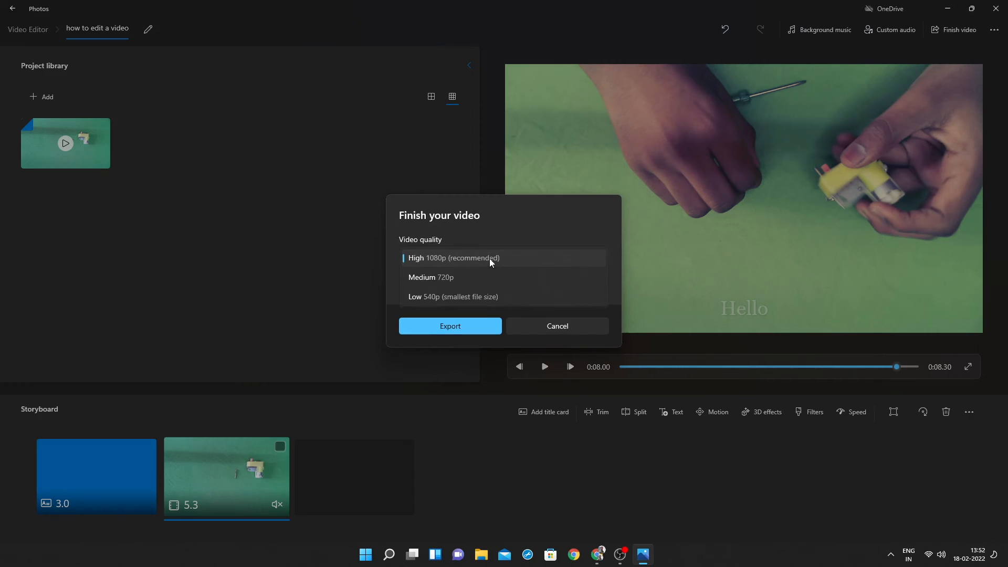
{"action": "left_click", "coordinate": [451, 275]}
{"action": "left_click", "coordinate": [441, 325]}
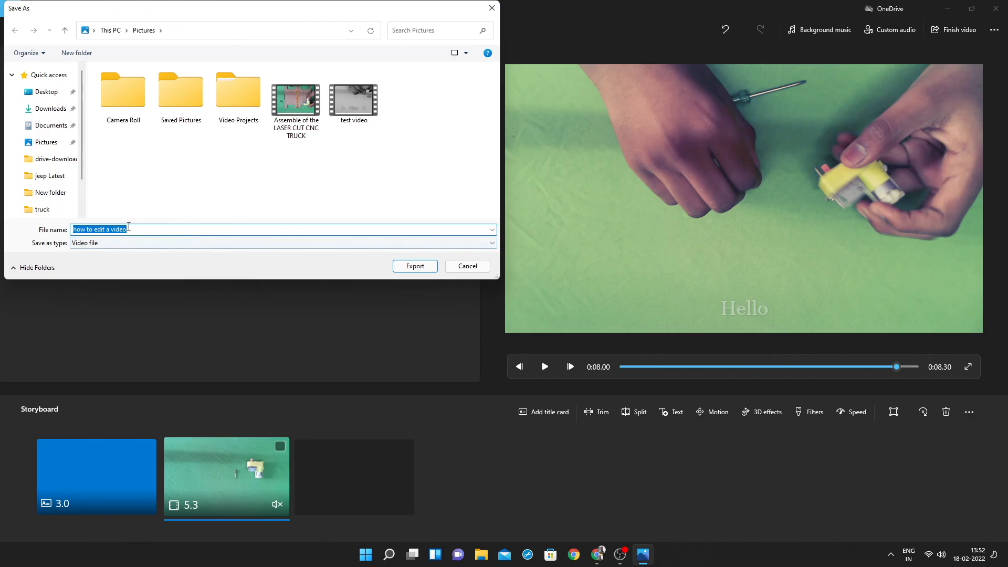
{"action": "left_click", "coordinate": [433, 267]}
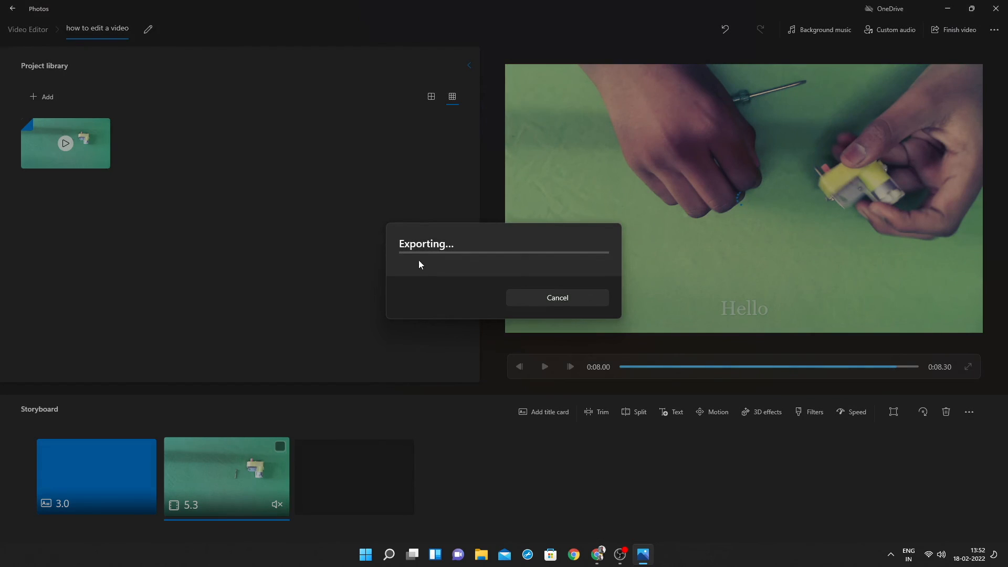